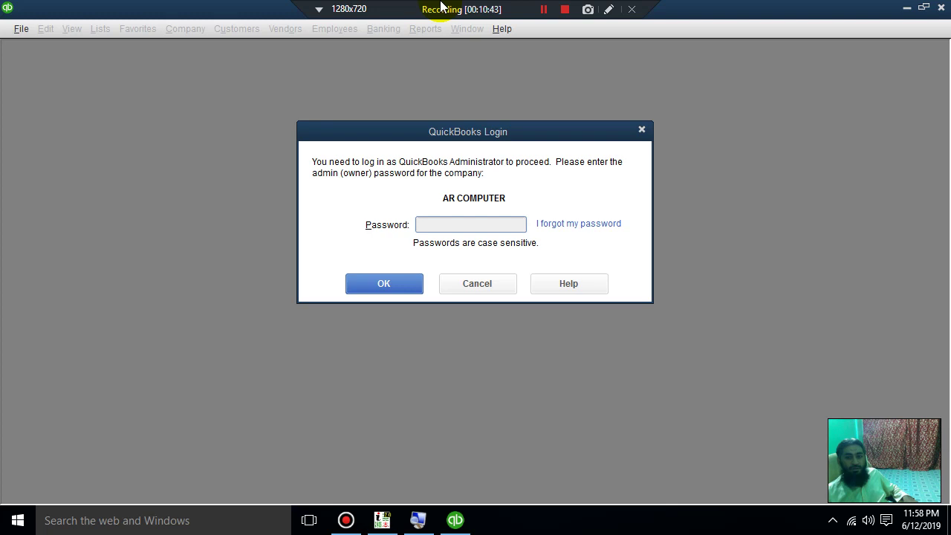
- Log in to the AR COMPUTER company file by entering the QuickBooks administrator password
{"action": "left_click", "coordinate": [505, 221]}
{"action": "type", "text": "••"}
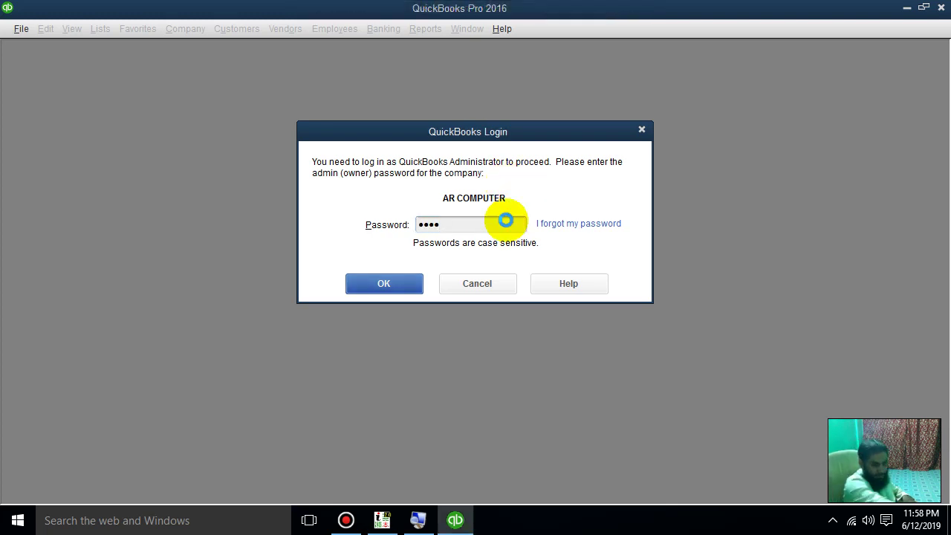
{"action": "key", "text": "Return"}
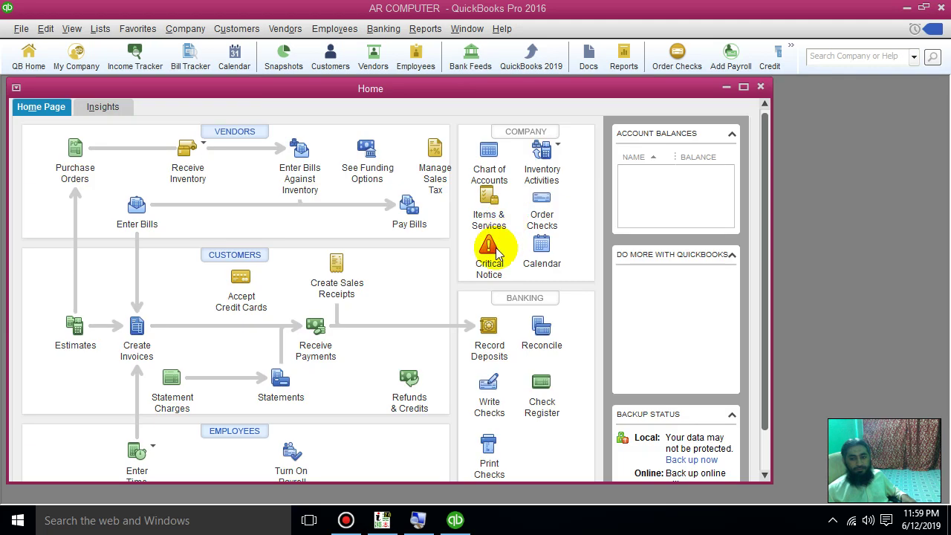
- Maximize the Home window and open the Chart of Accounts
{"action": "left_click", "coordinate": [743, 87]}
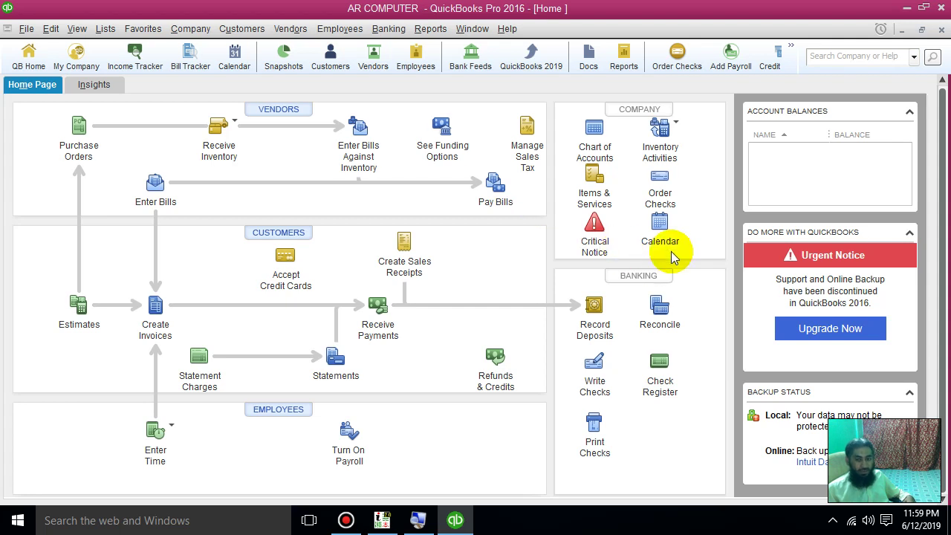
{"action": "left_click", "coordinate": [606, 140]}
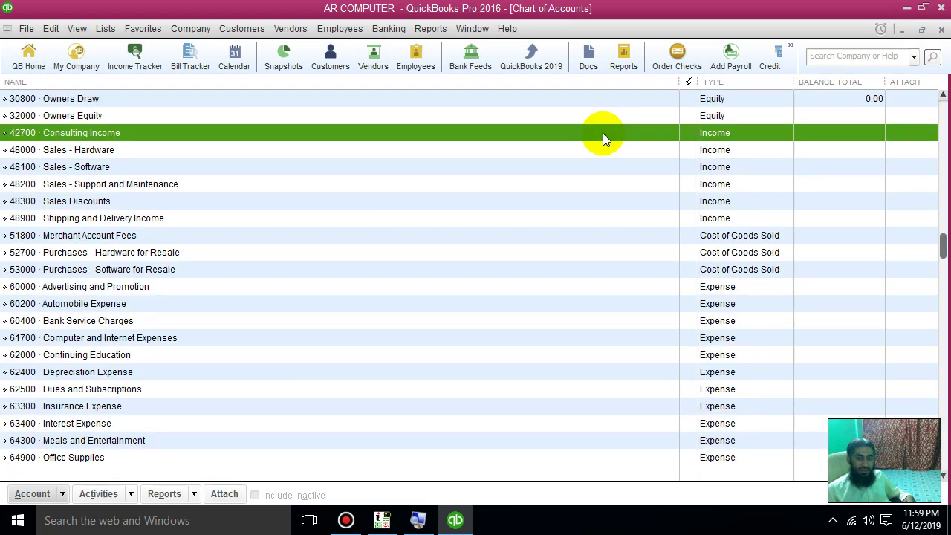
- Examine the equity, income, cost of goods sold, expense and asset accounts in the Chart of Accounts, including their account numbers
{"action": "left_click", "coordinate": [84, 99]}
{"action": "left_click", "coordinate": [85, 132]}
{"action": "left_click", "coordinate": [86, 167]}
{"action": "left_click", "coordinate": [84, 217]}
{"action": "left_click", "coordinate": [111, 269]}
{"action": "left_click", "coordinate": [122, 320]}
{"action": "left_click", "coordinate": [133, 354]}
{"action": "left_click", "coordinate": [134, 389]}
{"action": "left_click", "coordinate": [128, 405]}
{"action": "scroll", "coordinate": [268, 394], "scroll_direction": "down", "scroll_amount": 3}
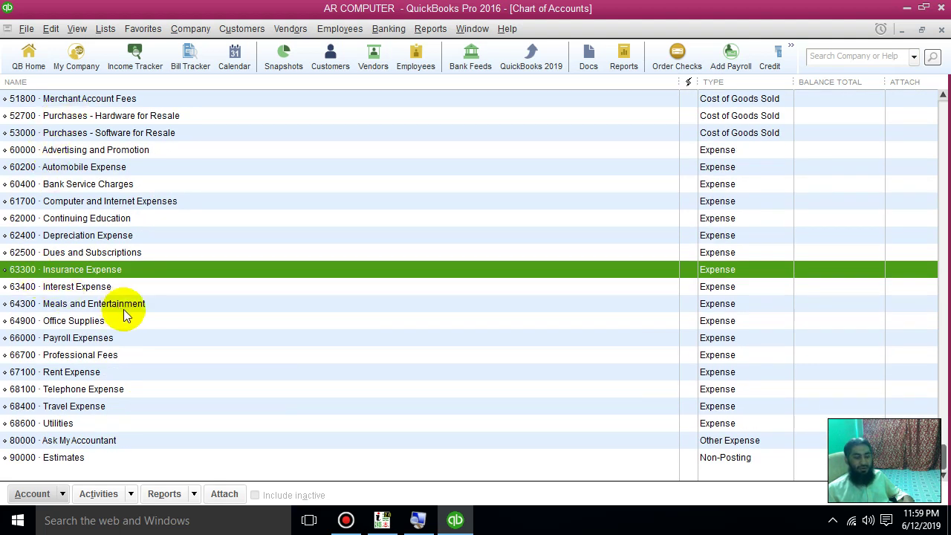
{"action": "scroll", "coordinate": [125, 315], "scroll_direction": "up", "scroll_amount": 5}
{"action": "left_click", "coordinate": [92, 98]}
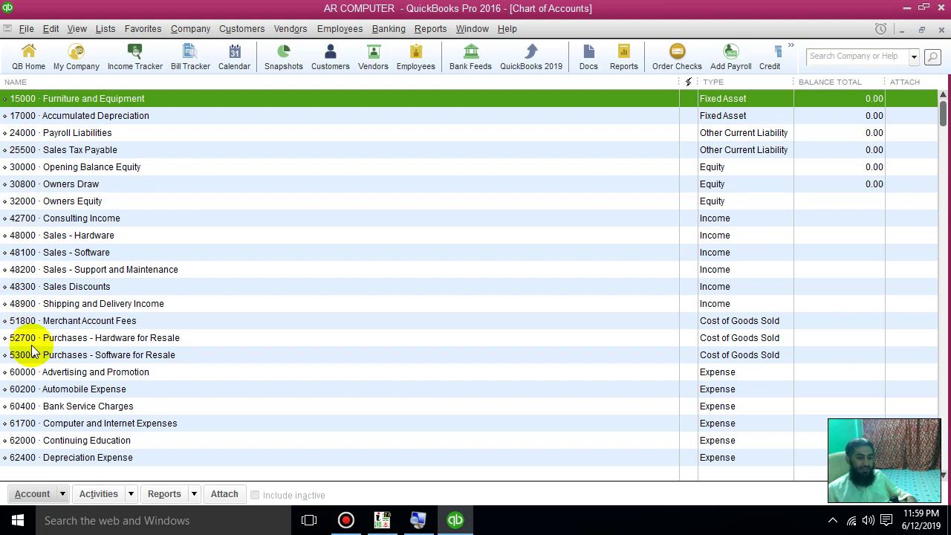
{"action": "scroll", "coordinate": [31, 352], "scroll_direction": "down", "scroll_amount": 4}
{"action": "scroll", "coordinate": [31, 352], "scroll_direction": "up", "scroll_amount": 3}
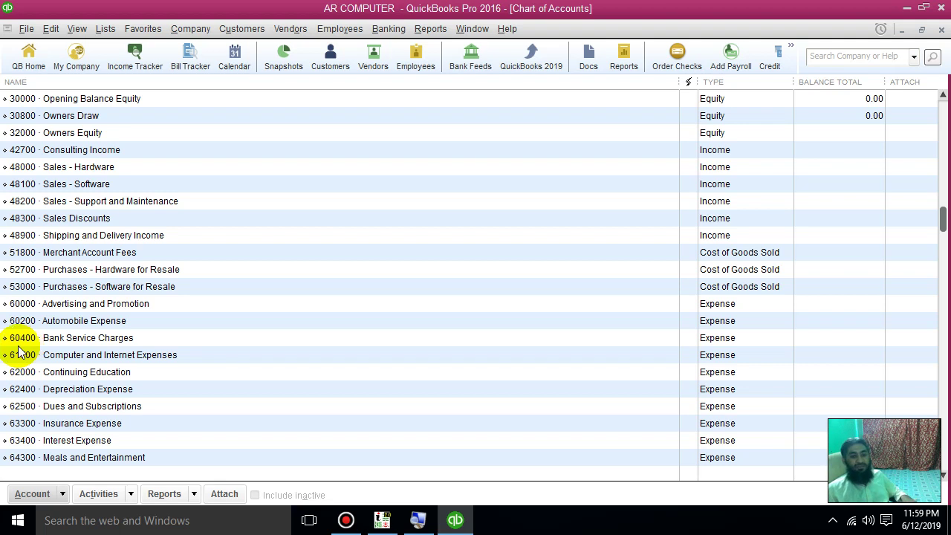
{"action": "scroll", "coordinate": [20, 351], "scroll_direction": "up", "scroll_amount": 2}
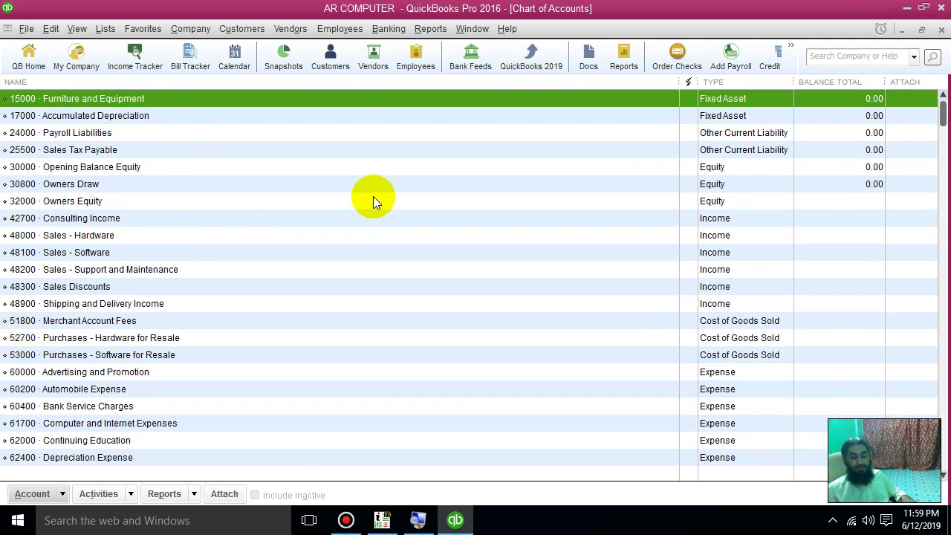
- Turn off the use of account numbers in the company-wide Accounting preferences and save the change
{"action": "left_click", "coordinate": [51, 29]}
{"action": "left_click", "coordinate": [70, 313]}
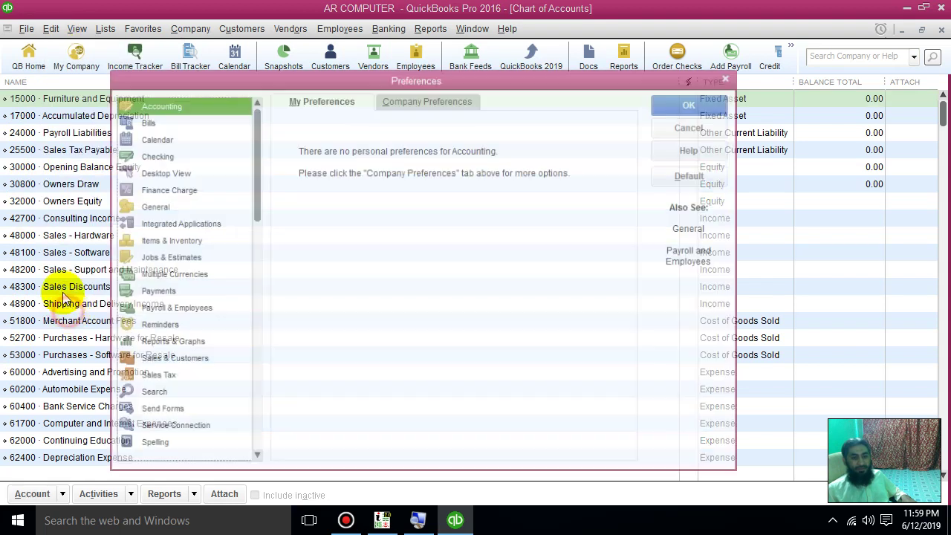
{"action": "left_click", "coordinate": [437, 99]}
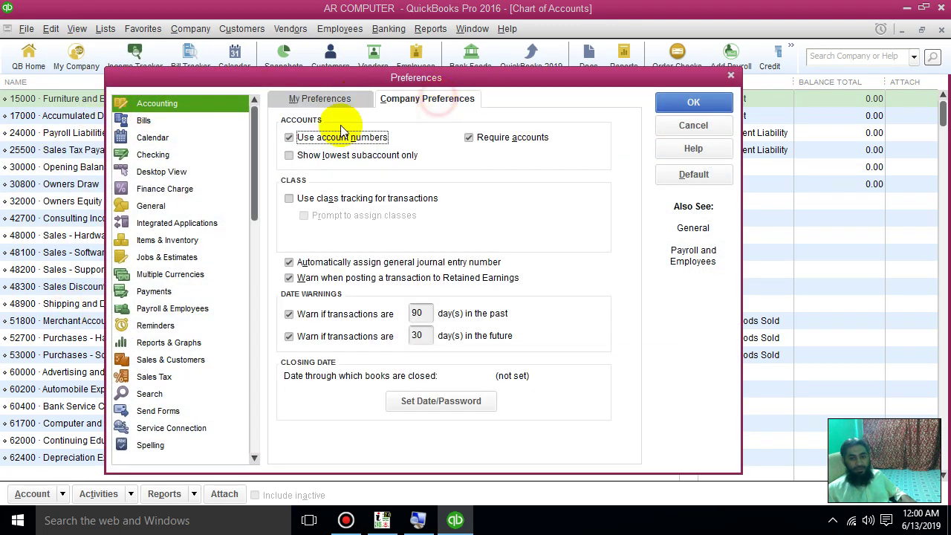
{"action": "left_click", "coordinate": [291, 138]}
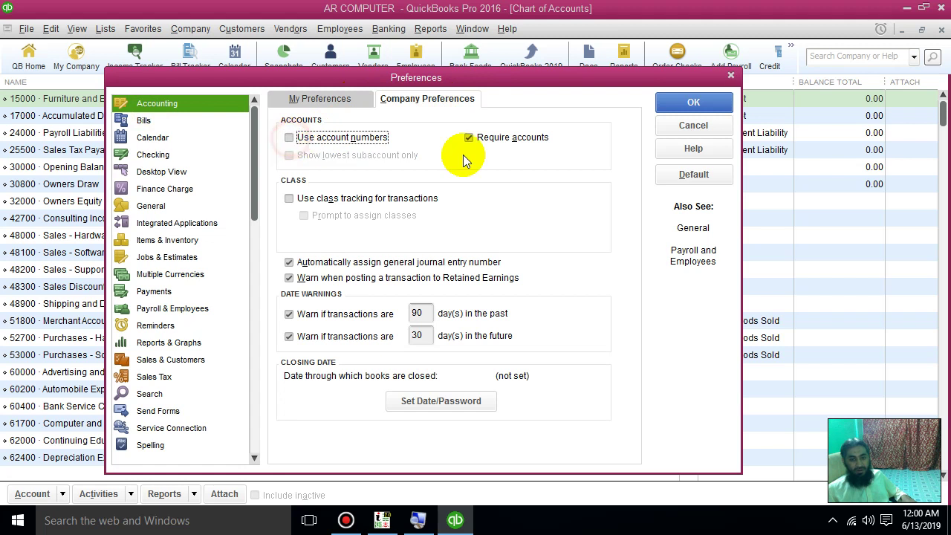
{"action": "left_click", "coordinate": [693, 103]}
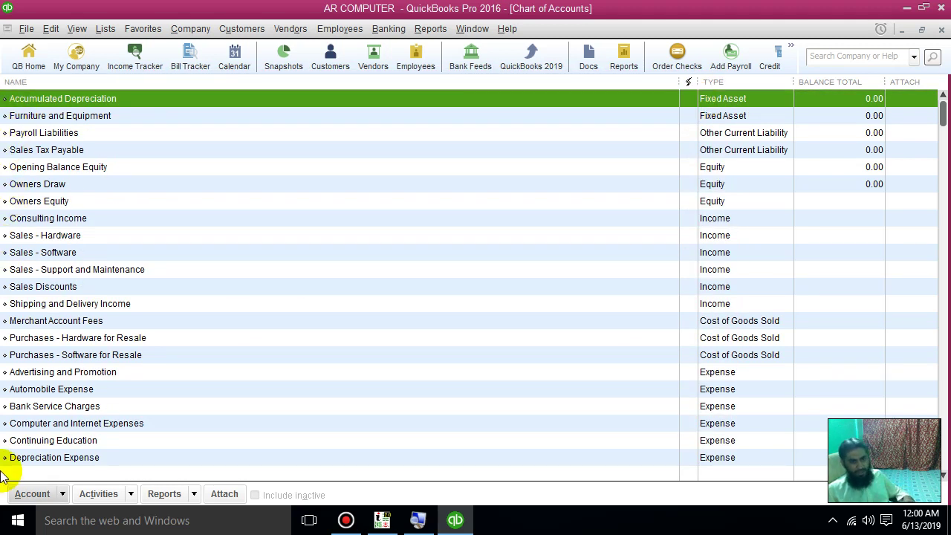
- Turn the use of account numbers back on in the company-wide Accounting preferences and save
{"action": "left_click", "coordinate": [51, 29]}
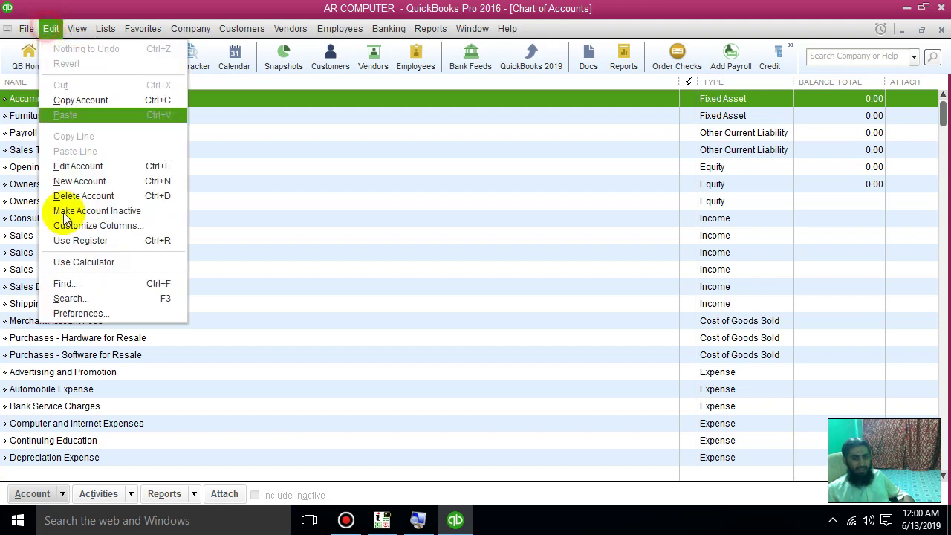
{"action": "left_click", "coordinate": [78, 312]}
{"action": "left_click", "coordinate": [402, 102]}
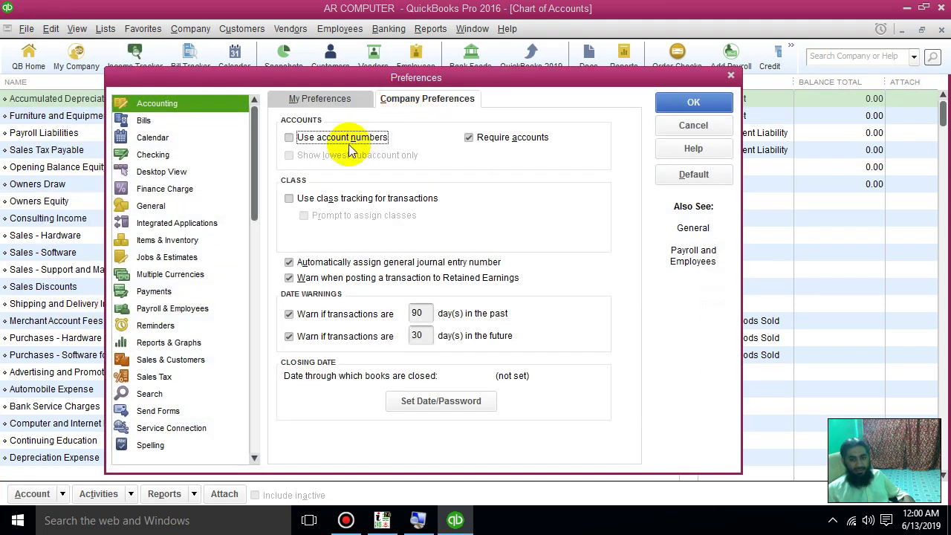
{"action": "left_click", "coordinate": [306, 138]}
{"action": "left_click", "coordinate": [695, 102]}
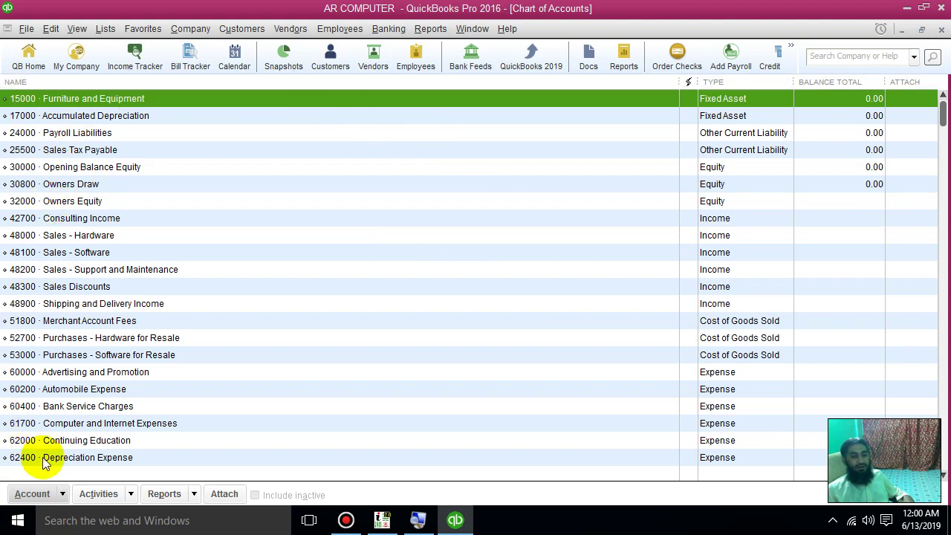
{"action": "left_click", "coordinate": [137, 323]}
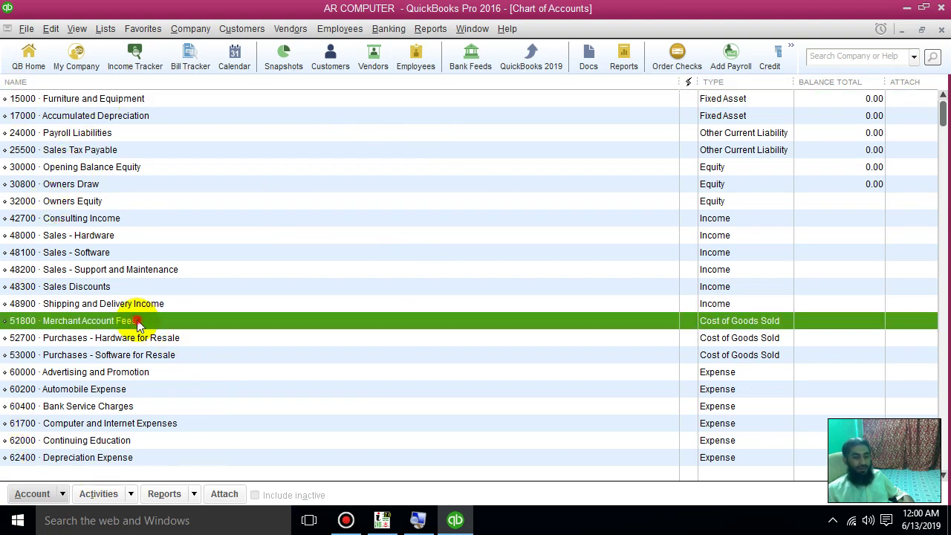
{"action": "left_click", "coordinate": [82, 129]}
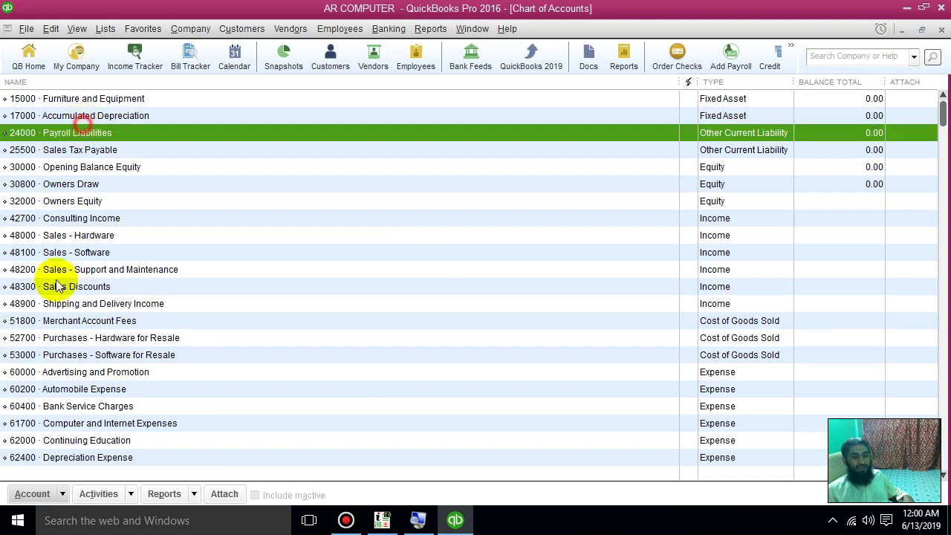
- Minimize QuickBooks and open the Bandicam folder inside Documents, starting from the user folder on the desktop
{"action": "left_click", "coordinate": [906, 8]}
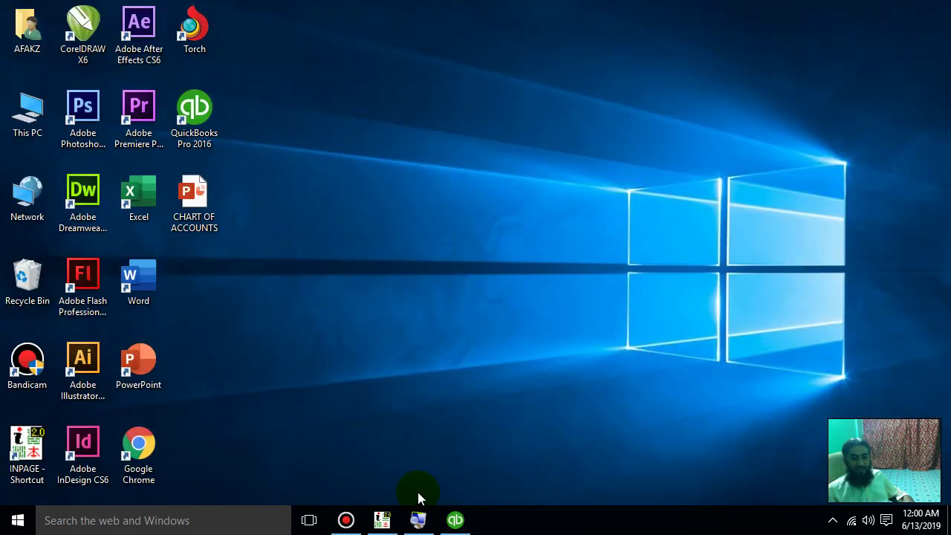
{"action": "double_click", "coordinate": [28, 28]}
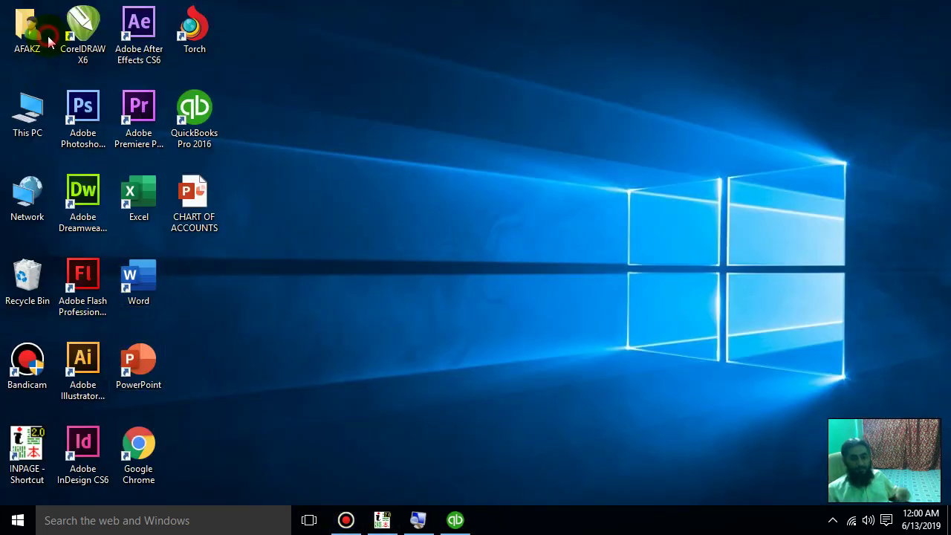
{"action": "left_click", "coordinate": [82, 131]}
{"action": "left_click", "coordinate": [204, 93]}
{"action": "double_click", "coordinate": [204, 93]}
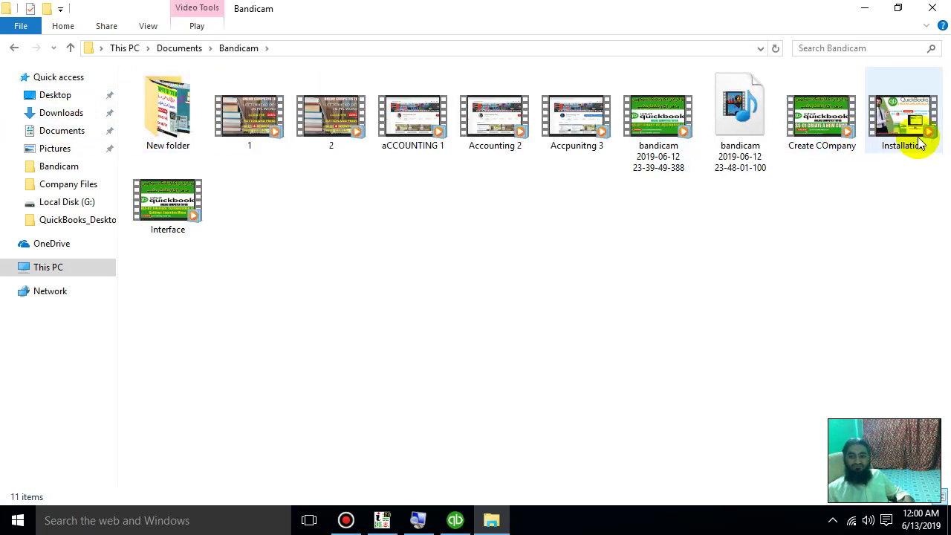
- Play the "Create COmpany" video, close the folder window and show the video in full screen
{"action": "double_click", "coordinate": [835, 151]}
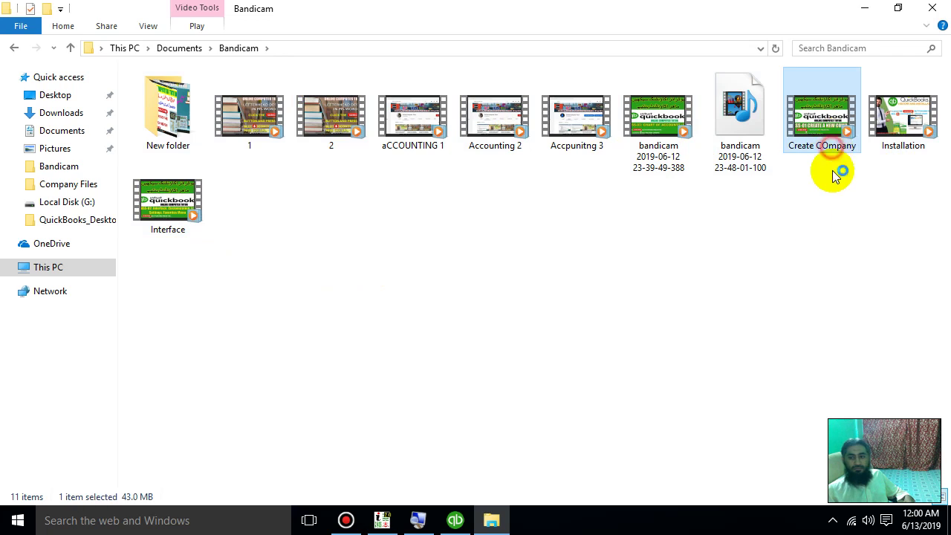
{"action": "left_click", "coordinate": [932, 8]}
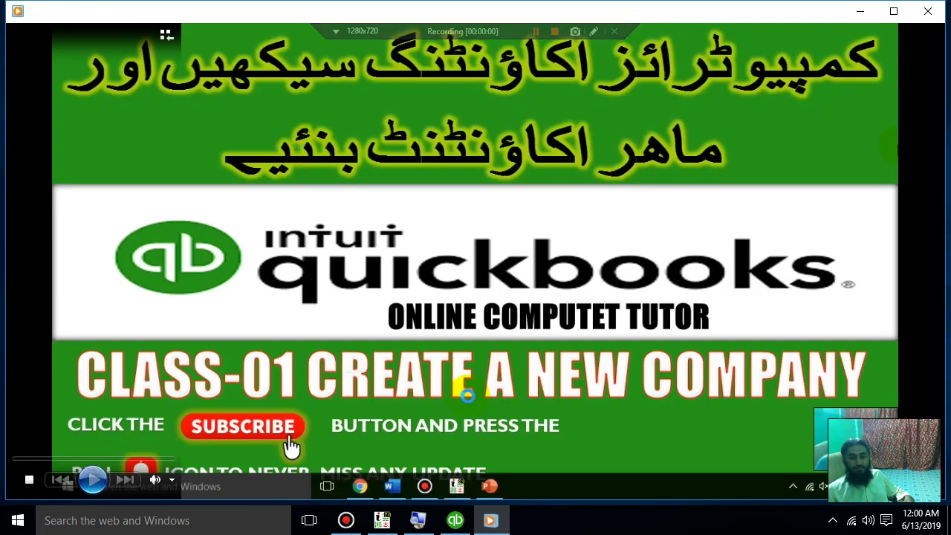
{"action": "left_click_drag", "start_coordinate": [736, 11], "coordinate": [619, 1]}
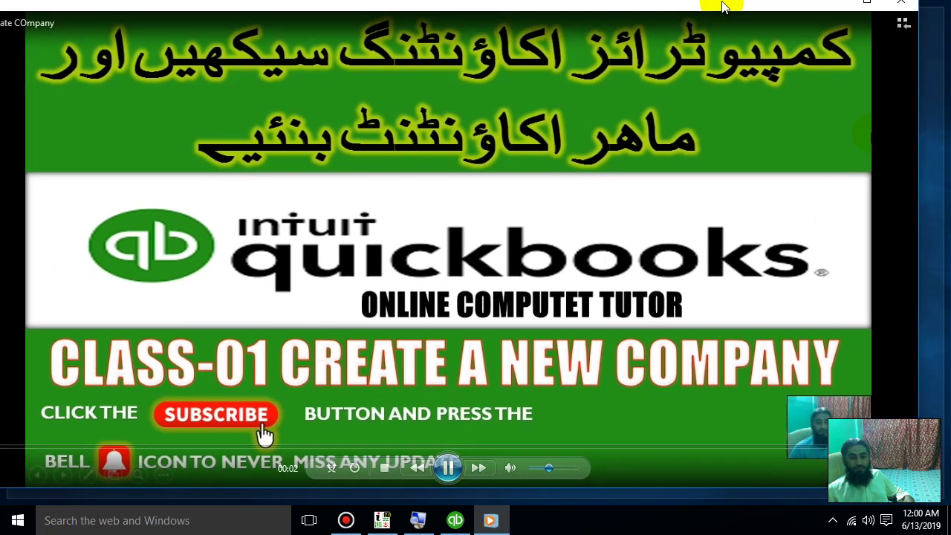
{"action": "double_click", "coordinate": [325, 343]}
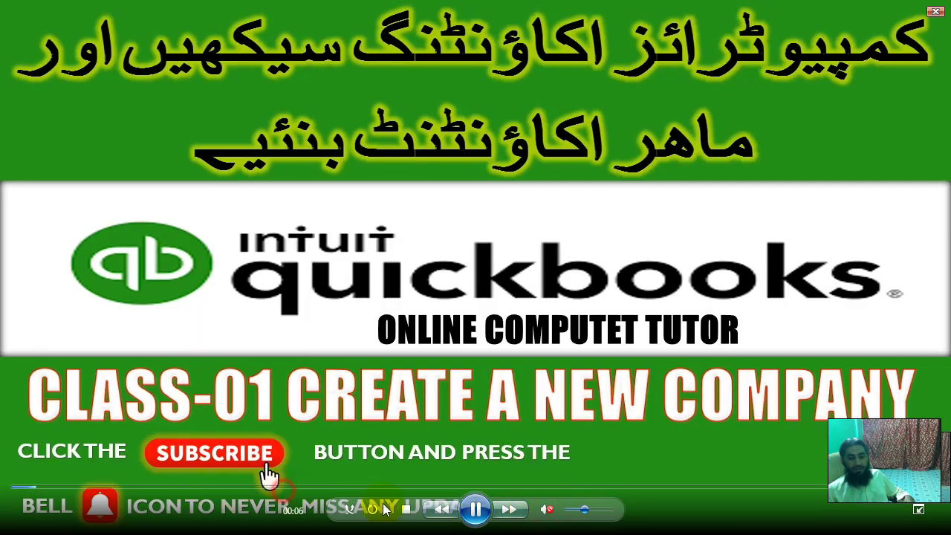
- Find the "Review income and expense accounts" page of the EasyStep Interview in the video and pause it at 06:12
{"action": "left_click", "coordinate": [330, 492]}
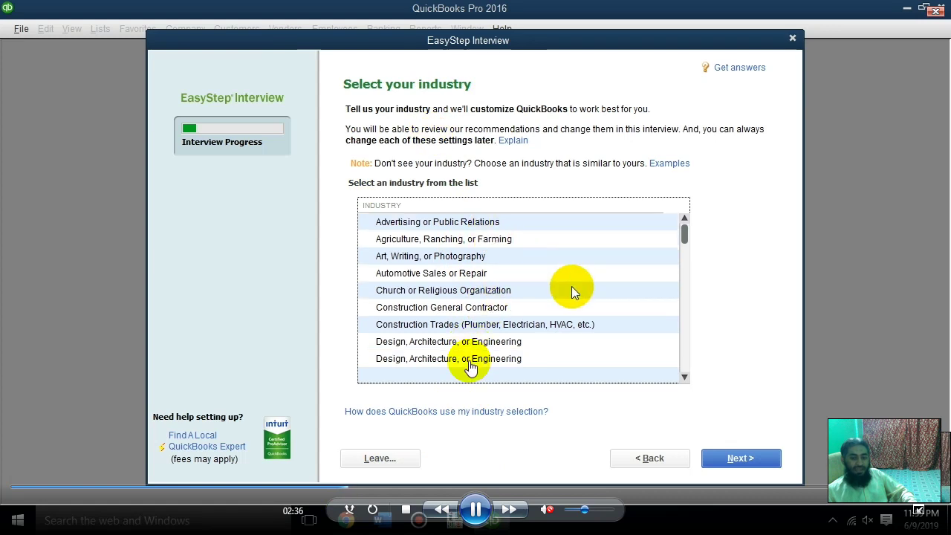
{"action": "left_click", "coordinate": [672, 488]}
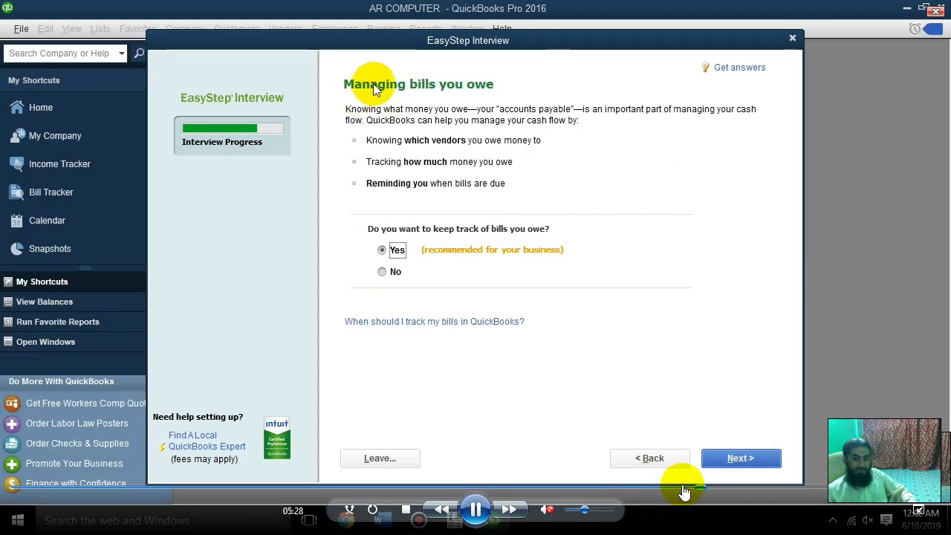
{"action": "left_click", "coordinate": [723, 487]}
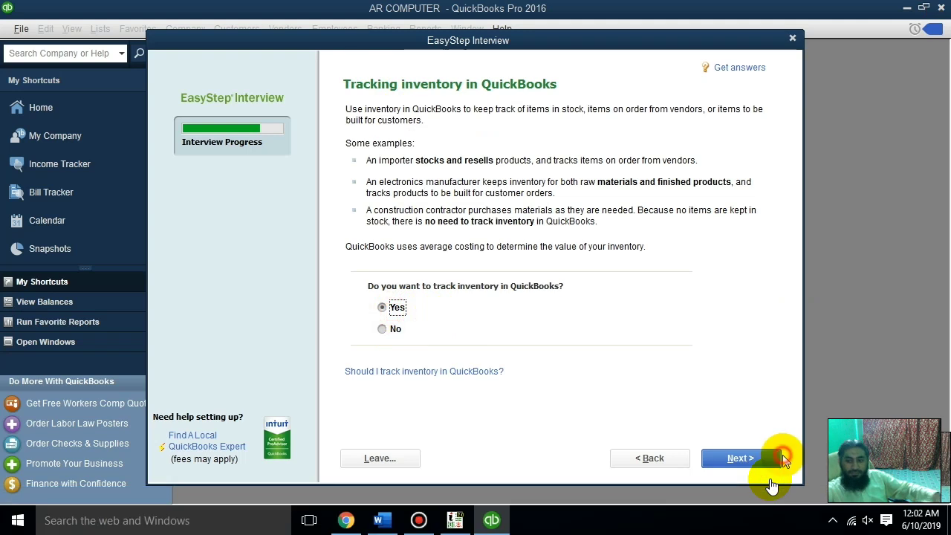
{"action": "left_click", "coordinate": [804, 487]}
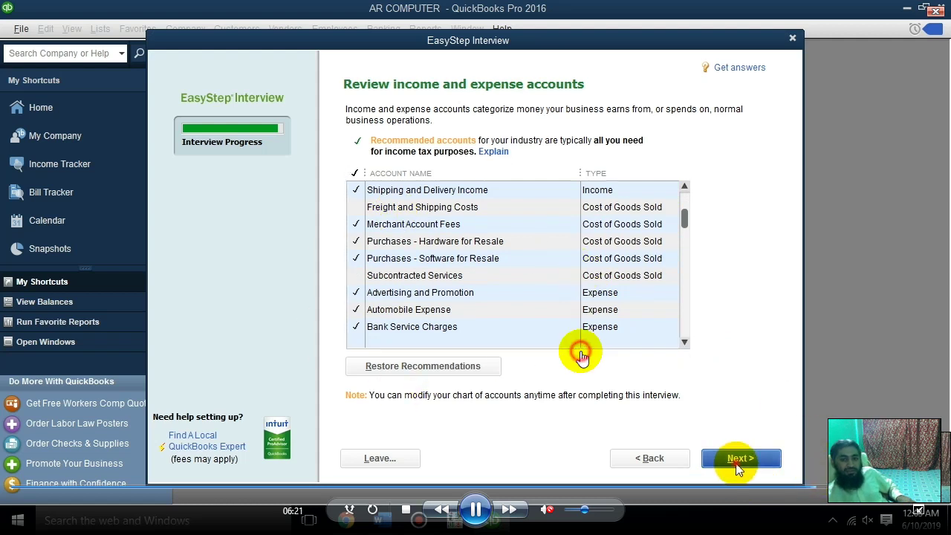
{"action": "left_click", "coordinate": [792, 490]}
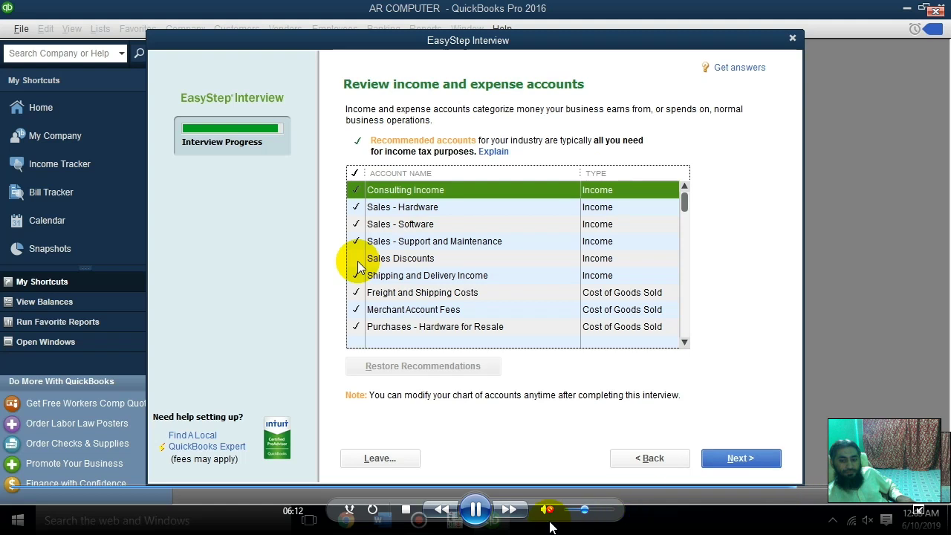
{"action": "left_click", "coordinate": [476, 509]}
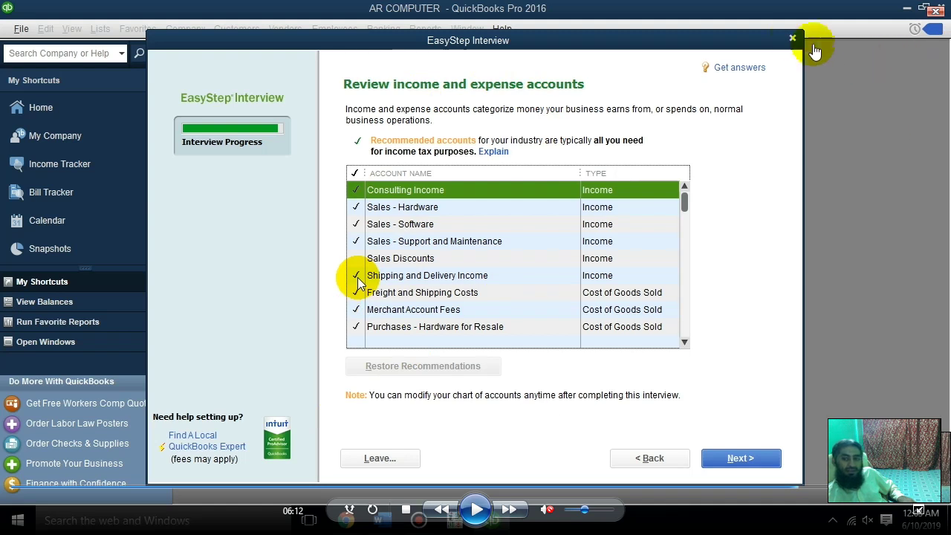
- Close the video, switch back to the QuickBooks Chart of Accounts and select the 48000 Sales - Hardware account
{"action": "double_click", "coordinate": [826, 323]}
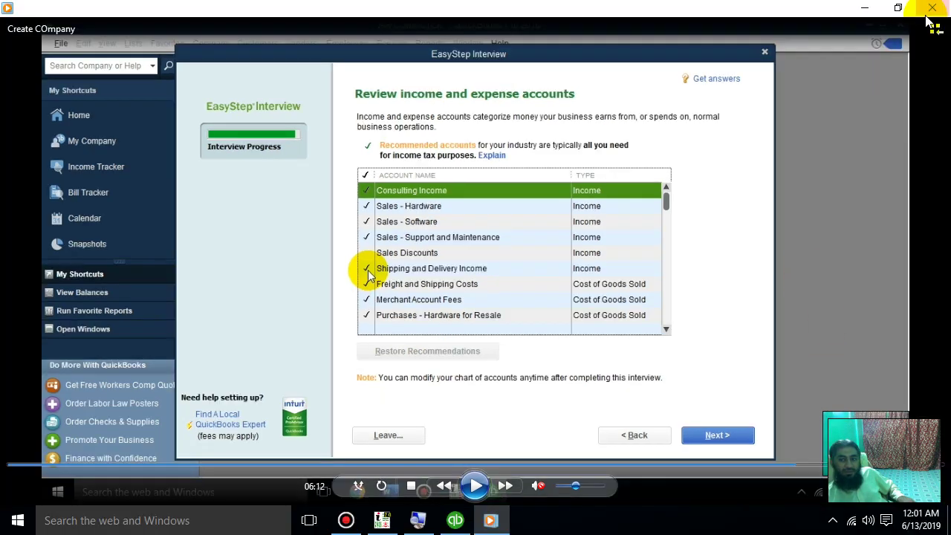
{"action": "left_click", "coordinate": [931, 8]}
{"action": "left_click", "coordinate": [456, 520]}
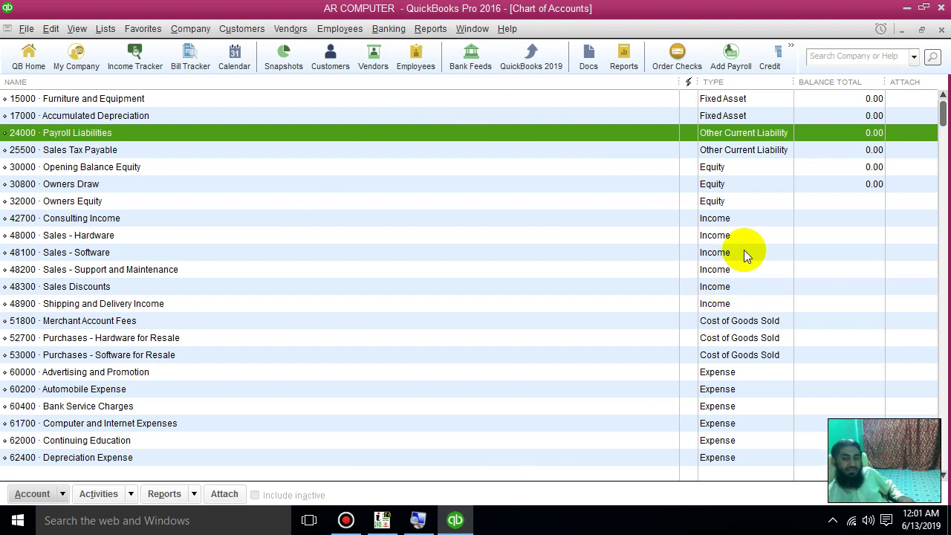
{"action": "left_click", "coordinate": [538, 236]}
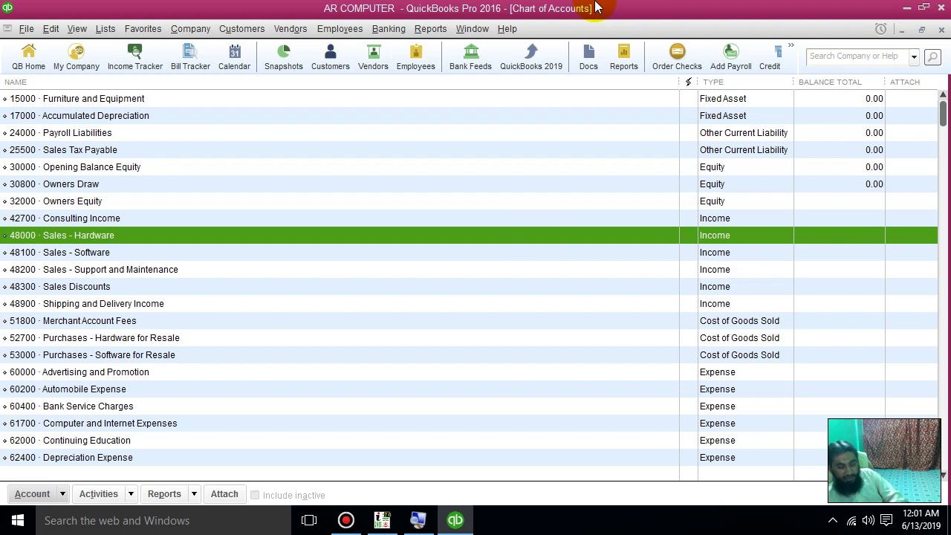